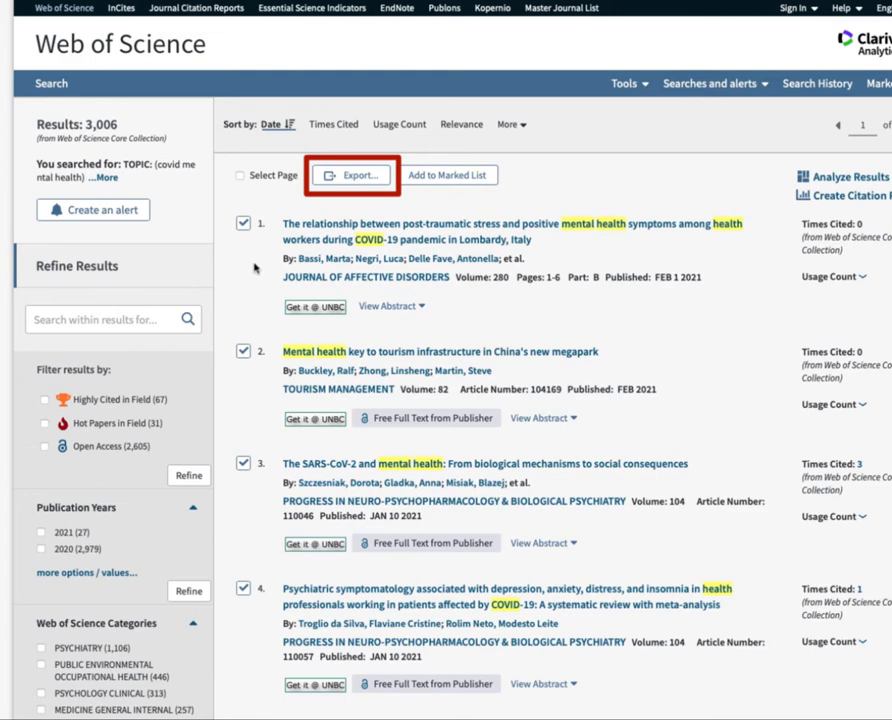
Start exporting the five checked records and choose Other File Formats as the destination.
{"action": "left_click", "coordinate": [356, 178]}
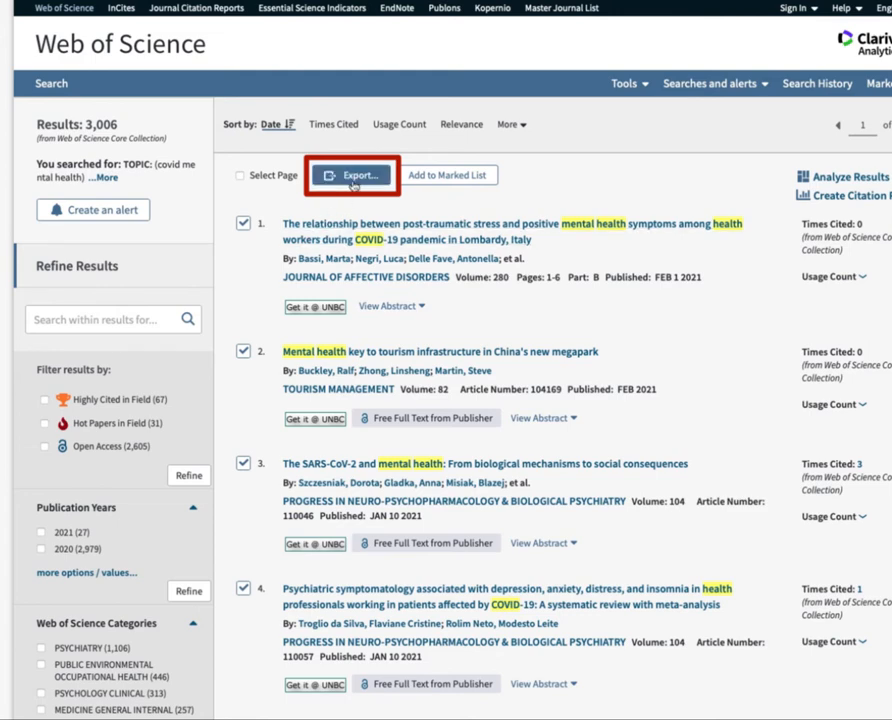
{"action": "left_click", "coordinate": [353, 178]}
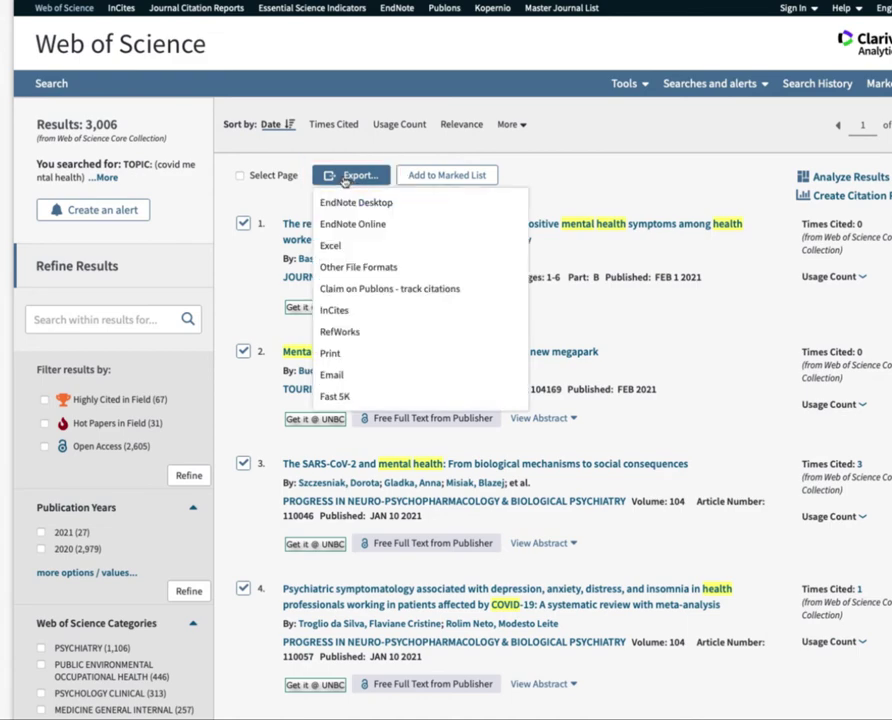
{"action": "left_click", "coordinate": [358, 267]}
Export the five records as Other Reference Software format, producing savedrecs-4.txt.
{"action": "left_click", "coordinate": [616, 470]}
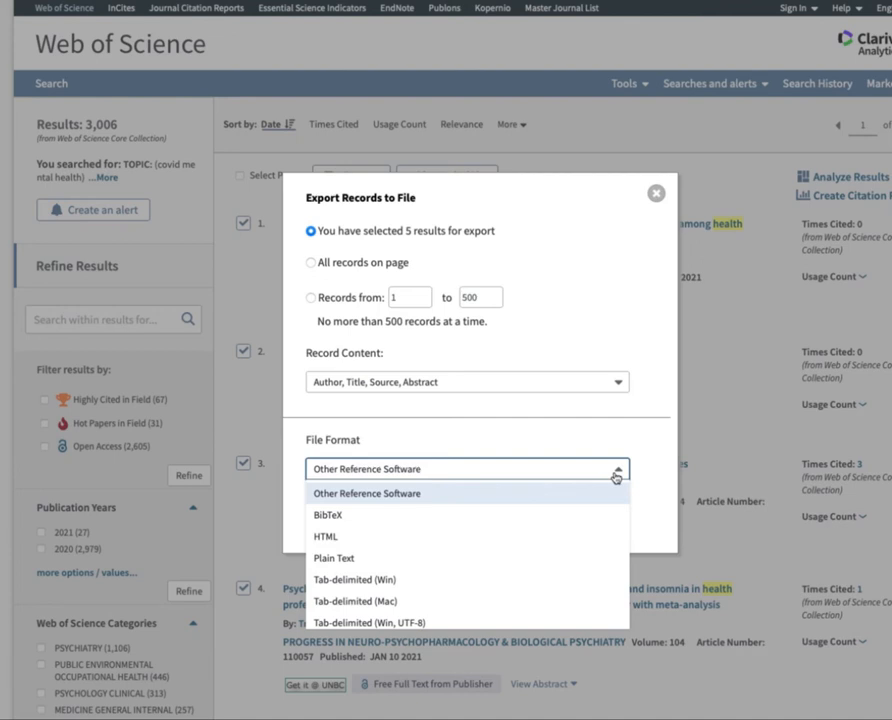
{"action": "left_click", "coordinate": [352, 494]}
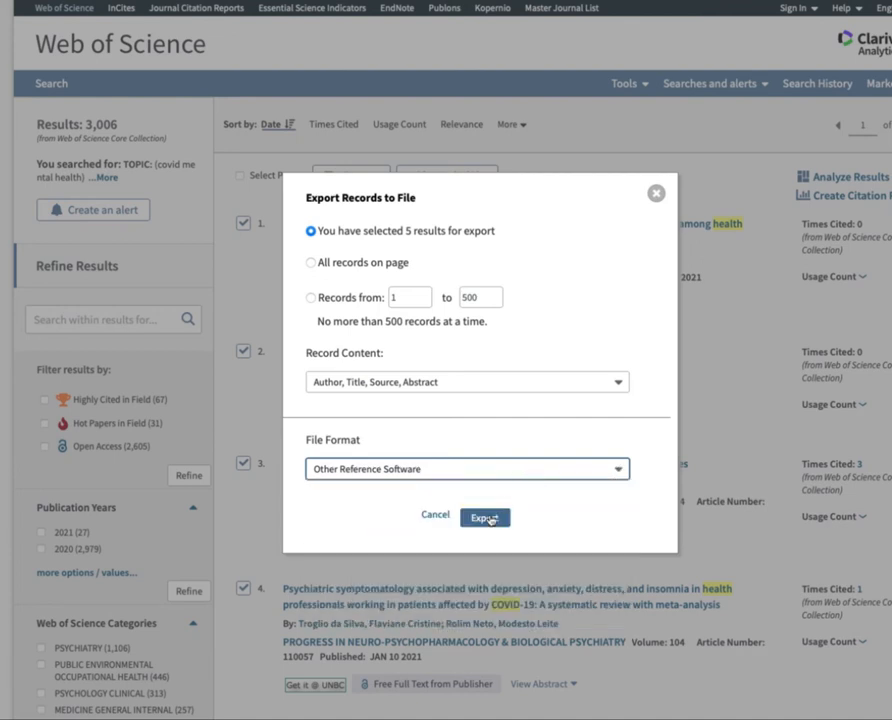
{"action": "left_click", "coordinate": [485, 518]}
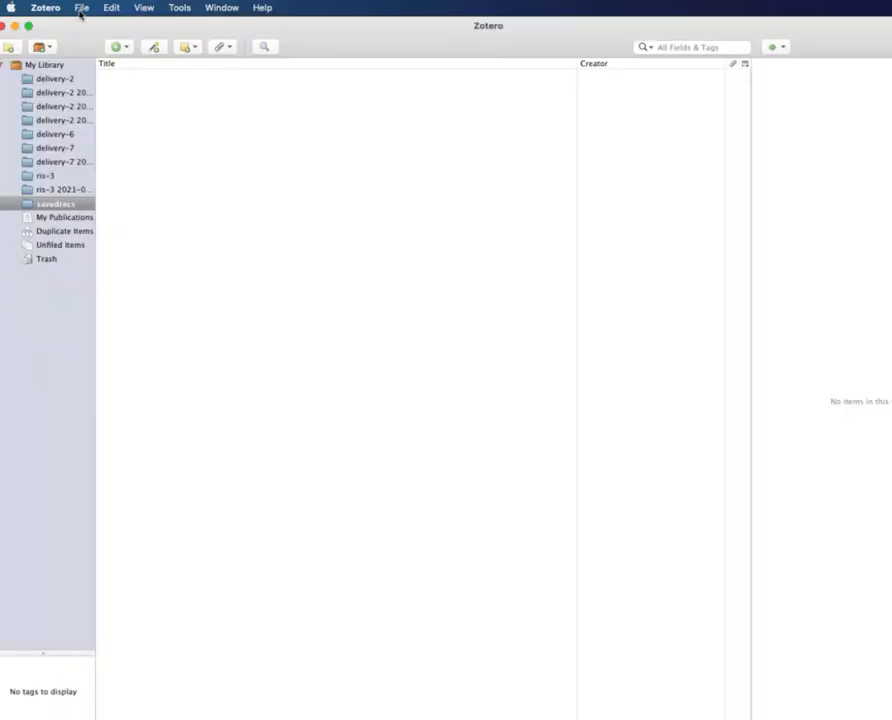
Import savedrecs-4.txt from Downloads into Zotero via File > Import.
{"action": "left_click", "coordinate": [81, 8]}
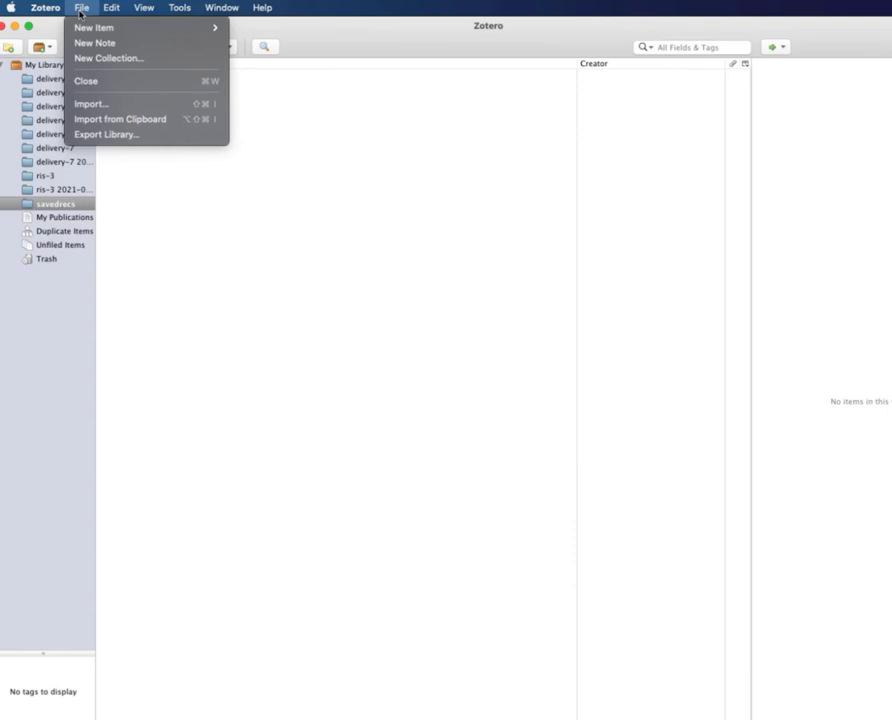
{"action": "left_click", "coordinate": [90, 104]}
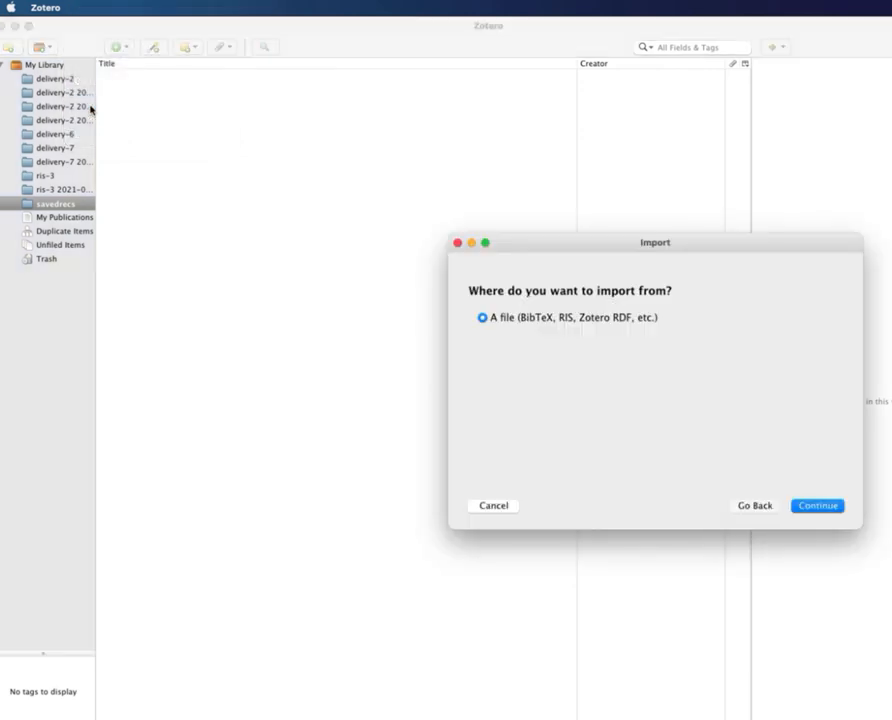
{"action": "left_click", "coordinate": [814, 508]}
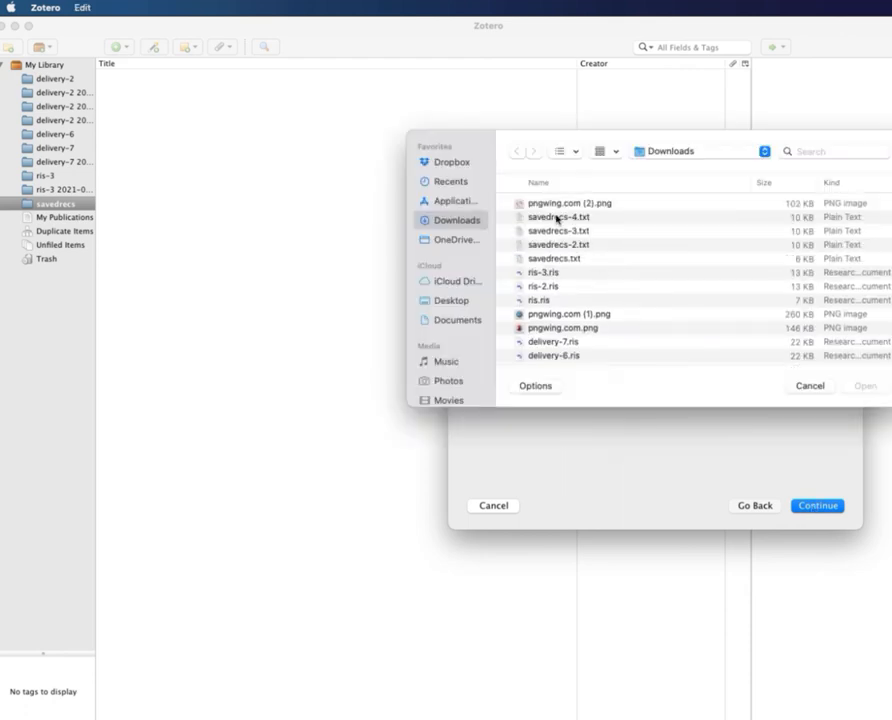
{"action": "left_click", "coordinate": [557, 217]}
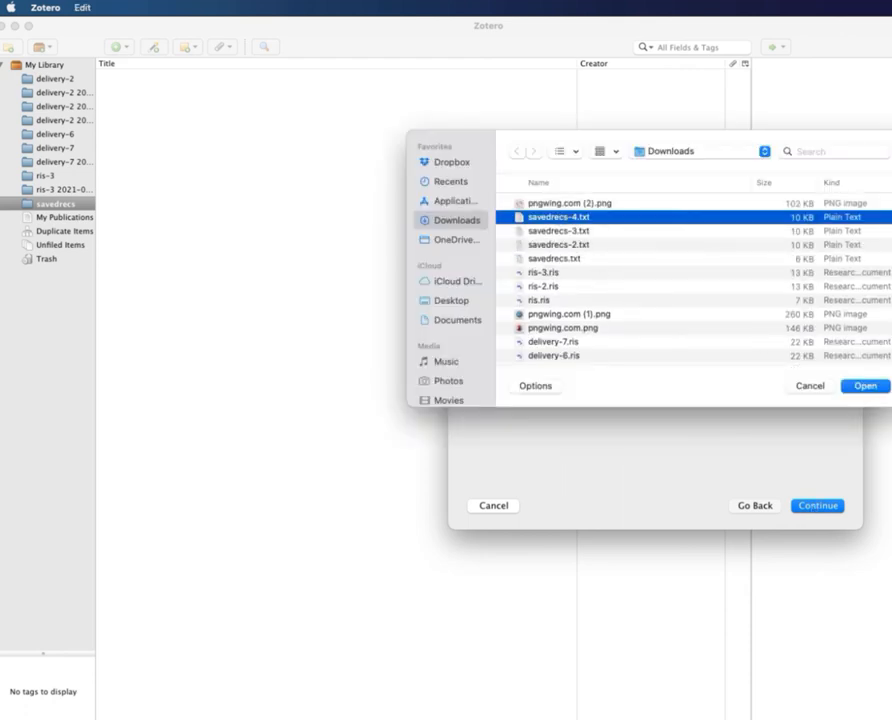
{"action": "left_click", "coordinate": [866, 386]}
Run the import with default options and close the Import Complete summary.
{"action": "left_click", "coordinate": [820, 505]}
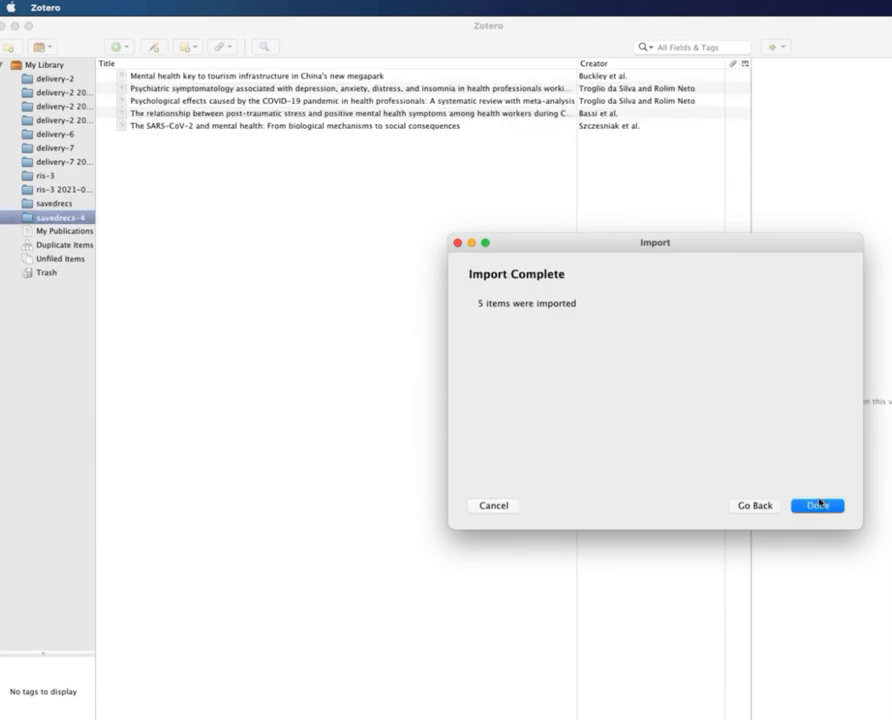
{"action": "left_click", "coordinate": [820, 505]}
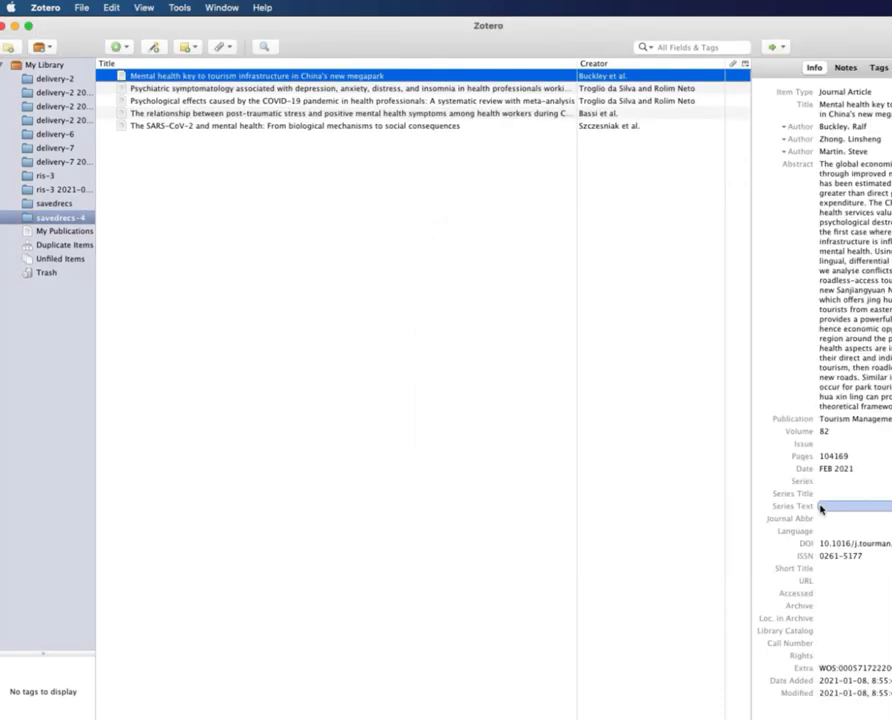